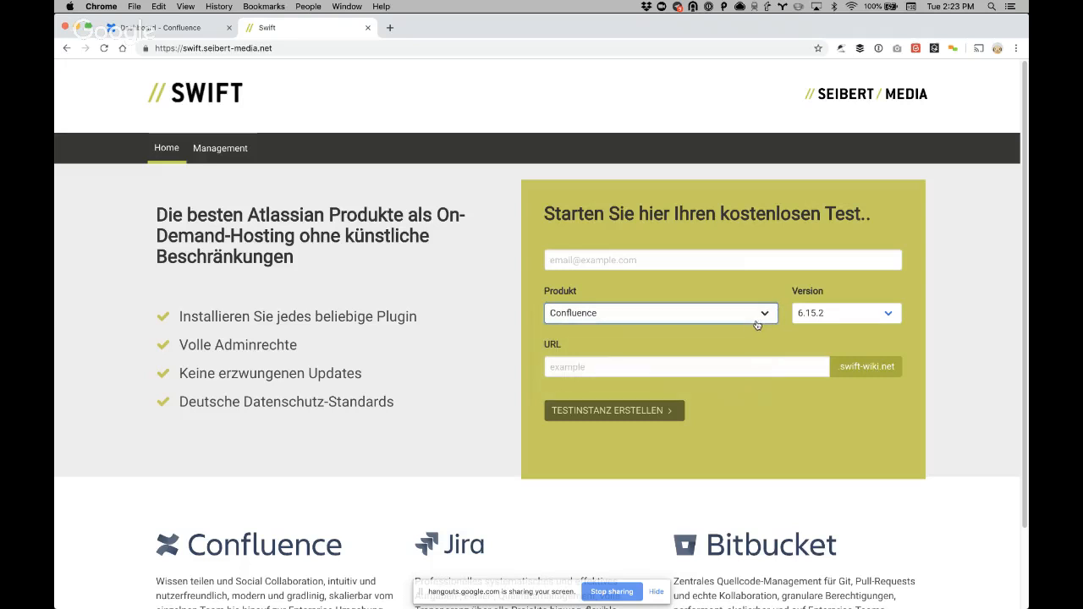
Enter the contact e-mail and the available instance URL erpnextdocs in Swift's trial form, then go to the Confluence site
left_click(829, 314)
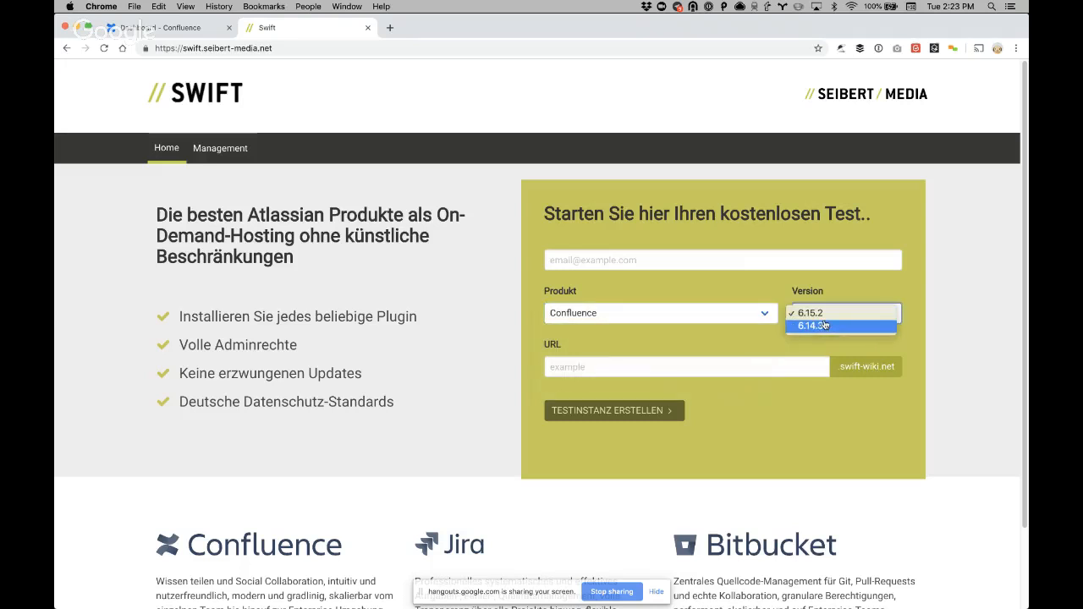
left_click(640, 259)
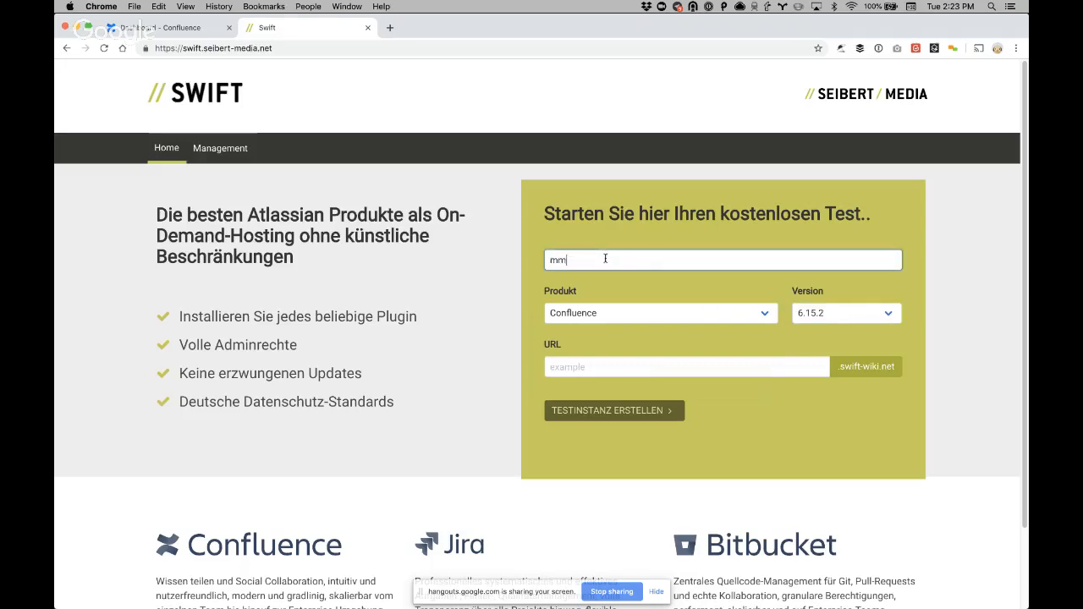
left_click(603, 368)
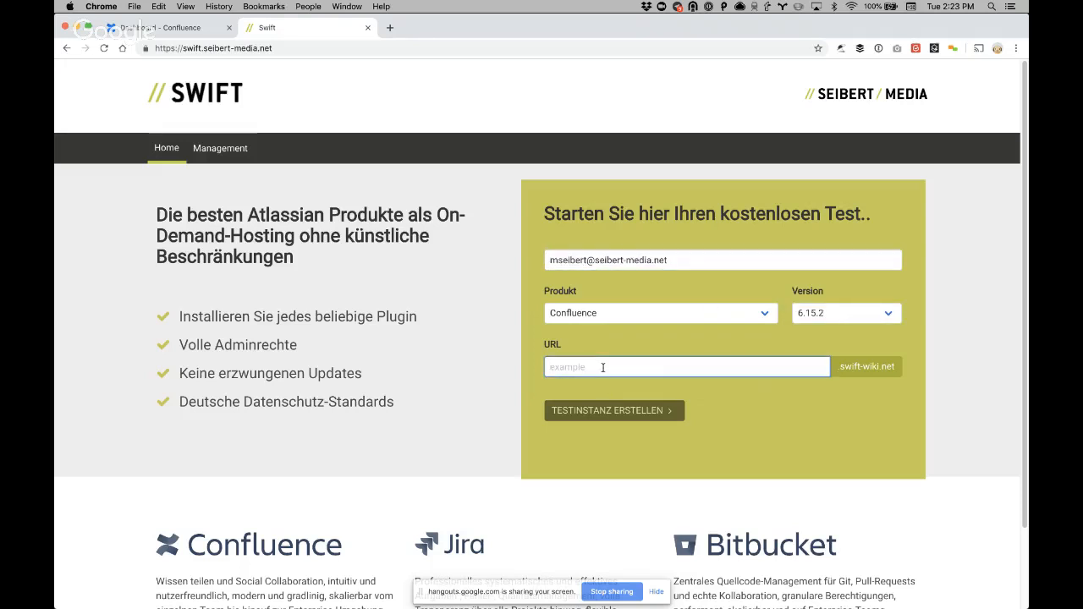
type("erpnext")
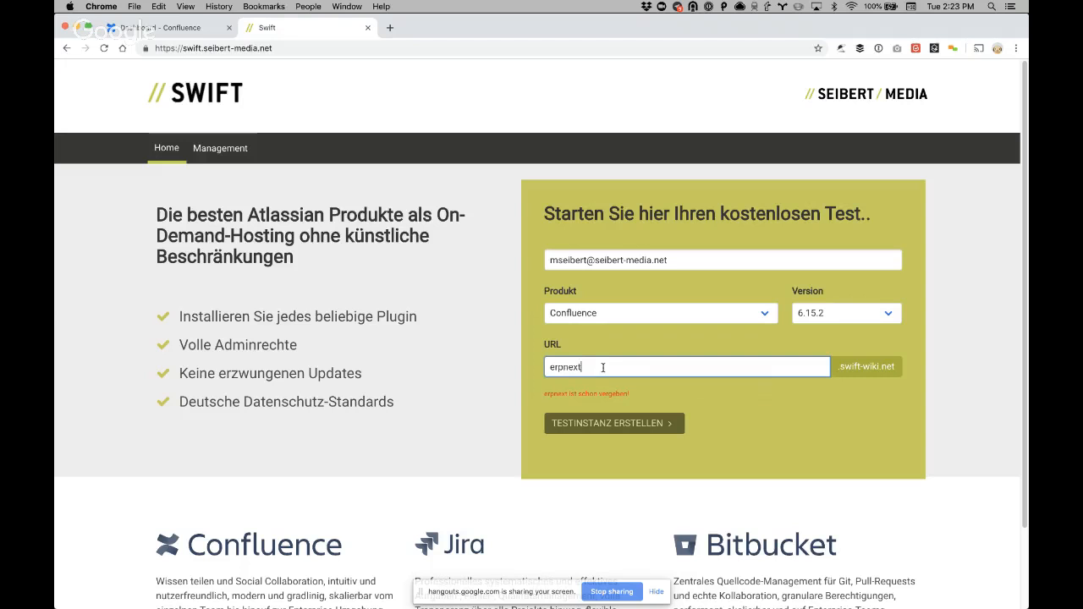
type("docs")
left_click(788, 424)
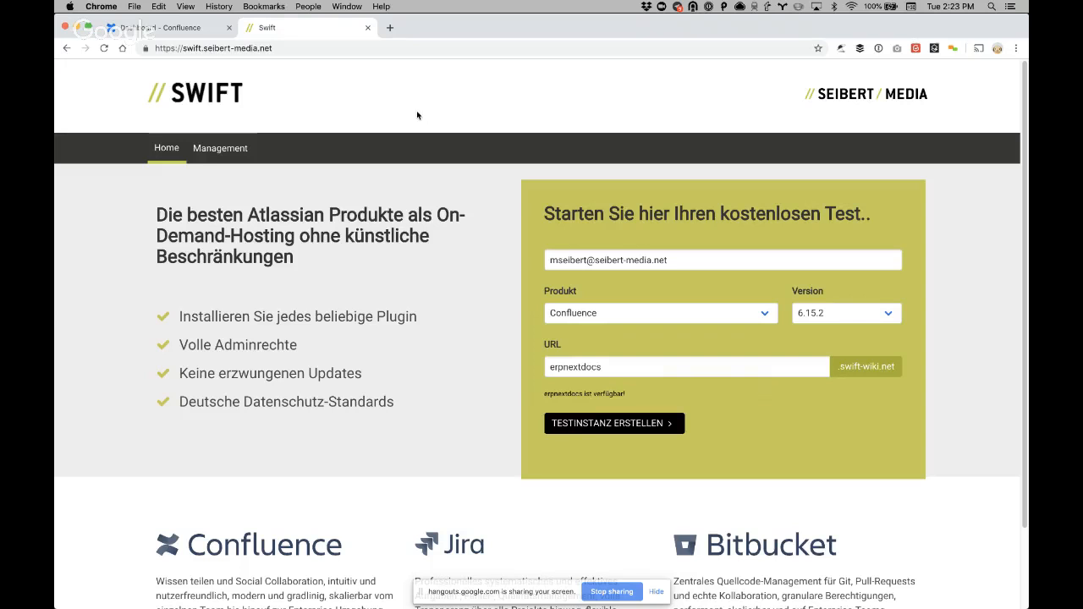
left_click(185, 33)
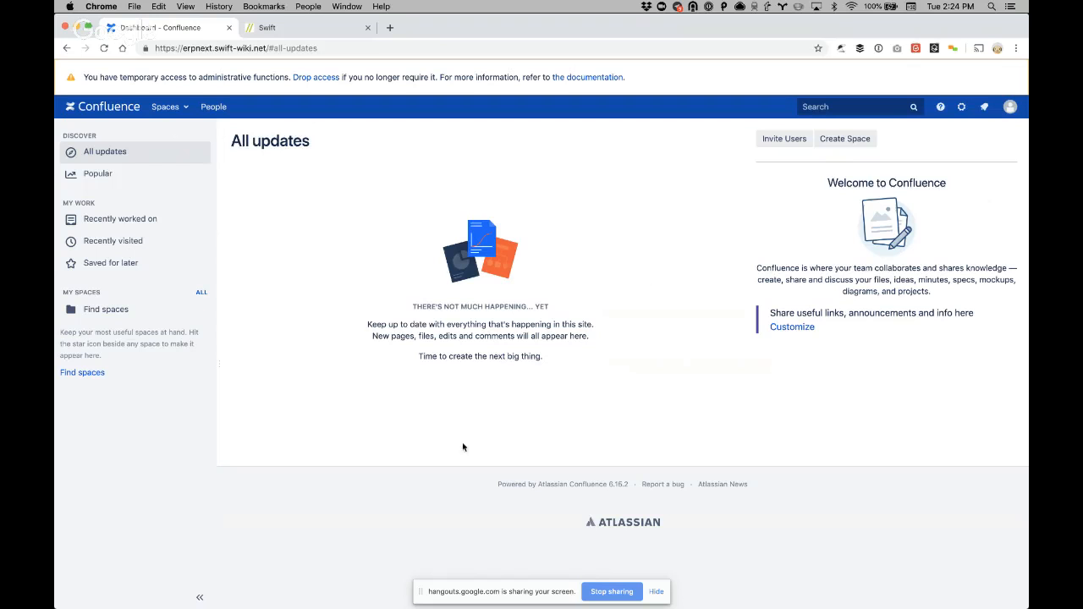
Open Add Users under User management and enter the new user's username and full name
left_click(962, 106)
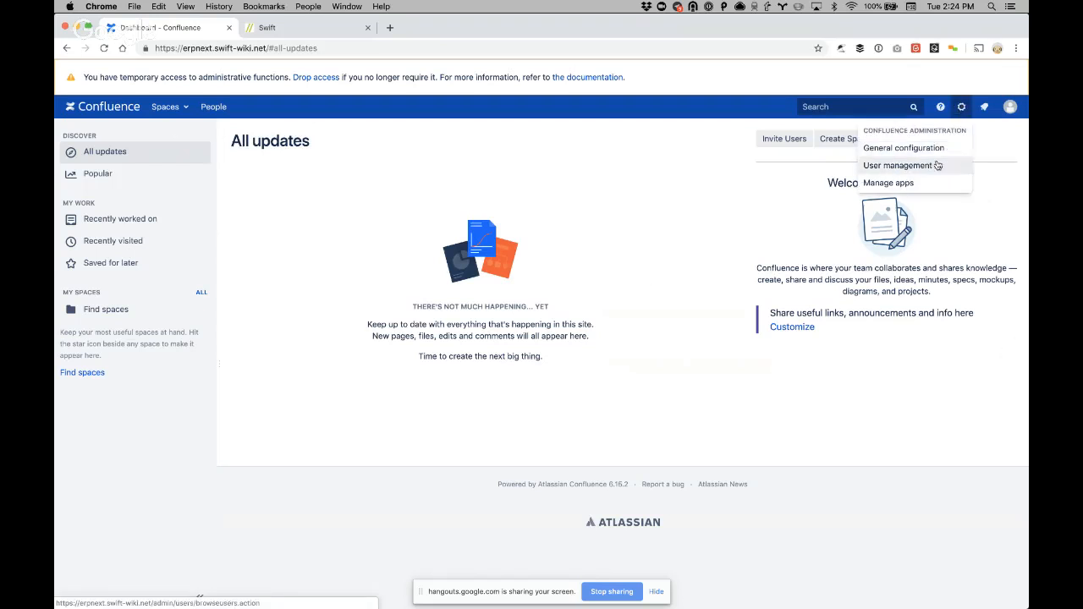
left_click(899, 165)
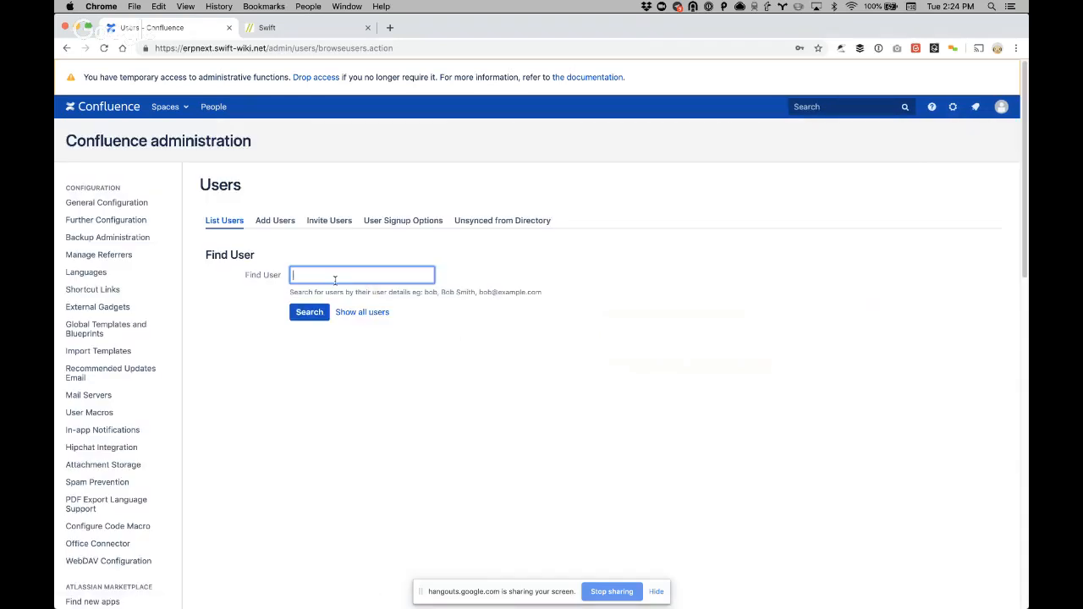
left_click(275, 220)
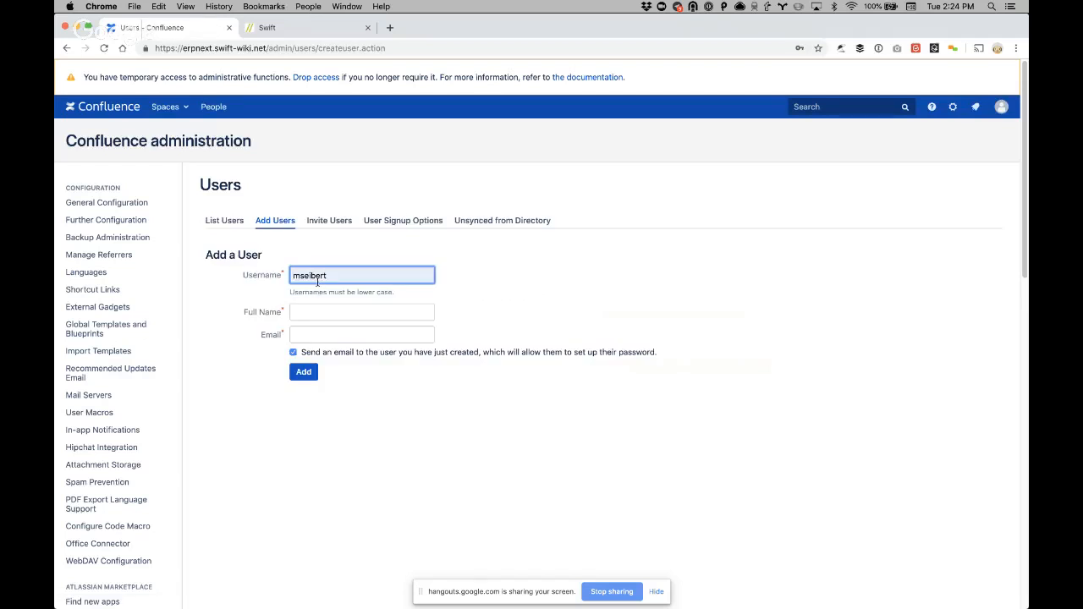
left_click(317, 282)
key("BackSpace")
key("BackSpace")
key("BackSpace")
key("BackSpace")
key("BackSpace")
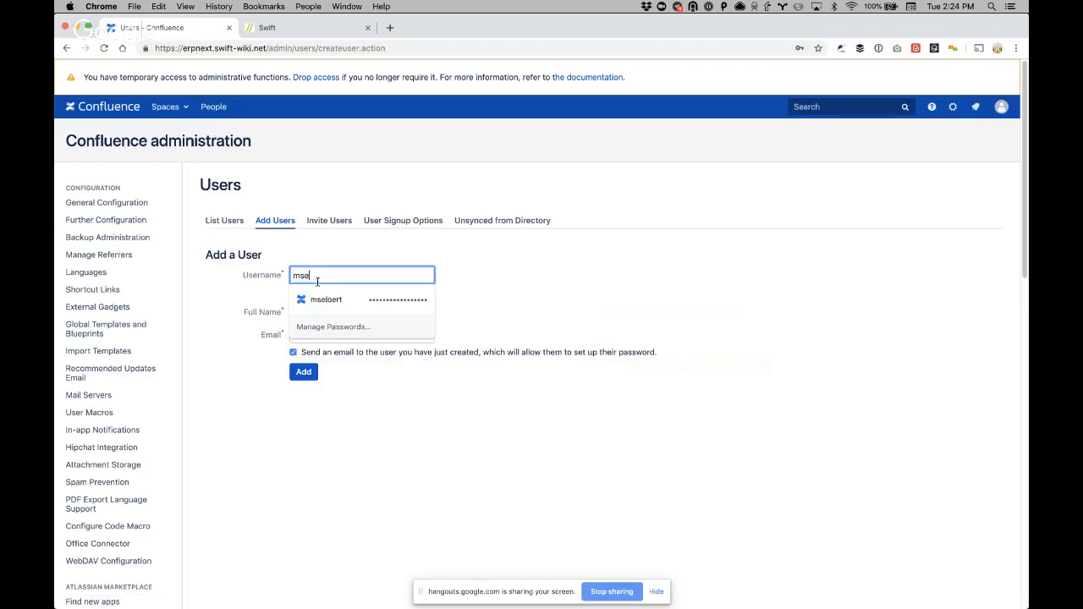
type("truss")
key("Tab")
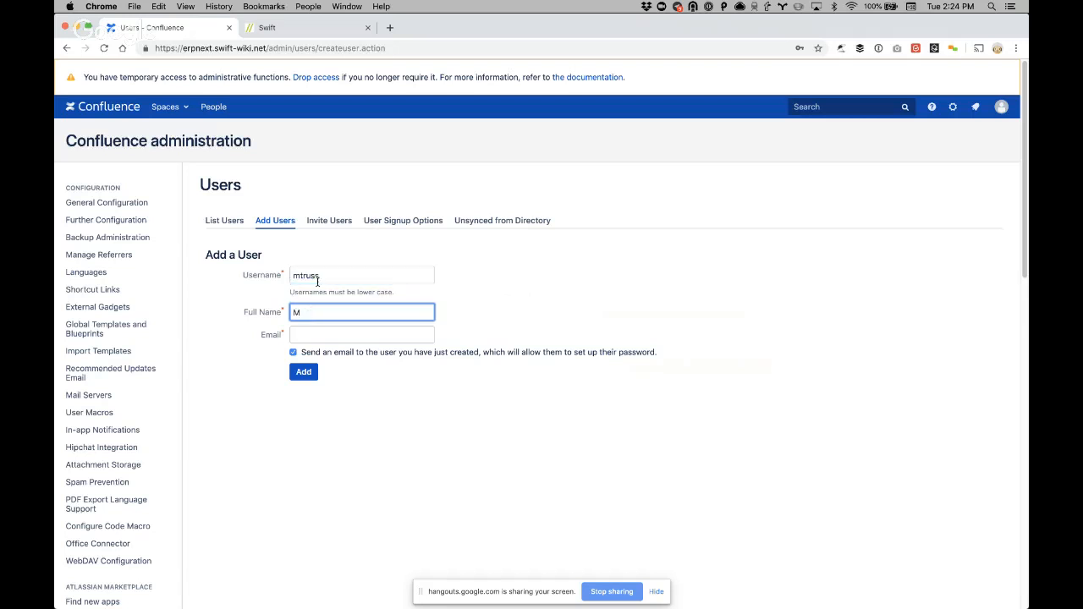
type("Mario")
key("Tab")
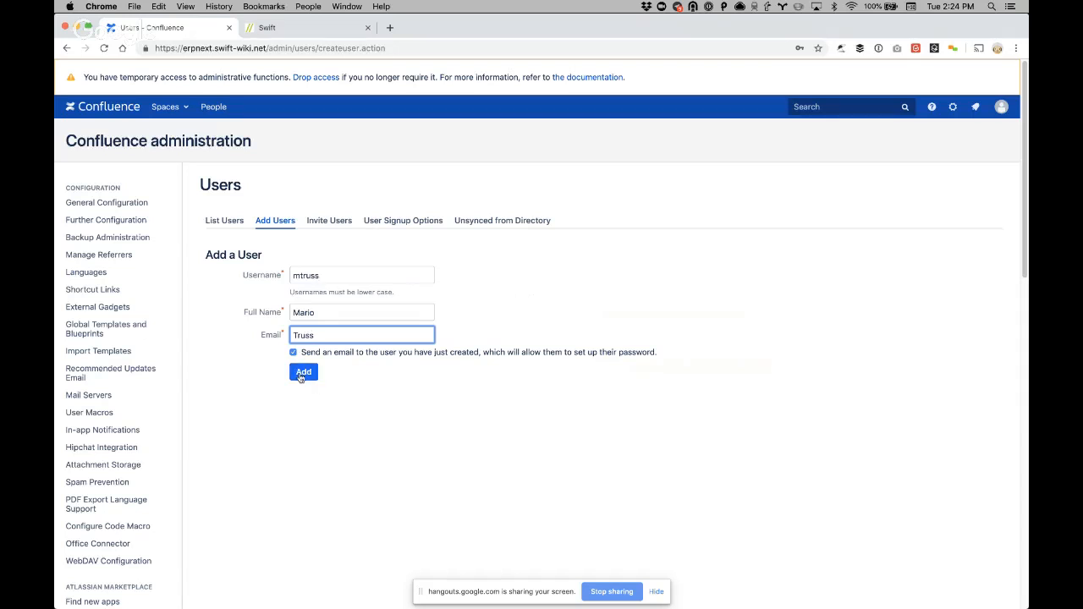
Replace the wrong e-mail entry with the user's company e-mail address and create the account
left_click(303, 372)
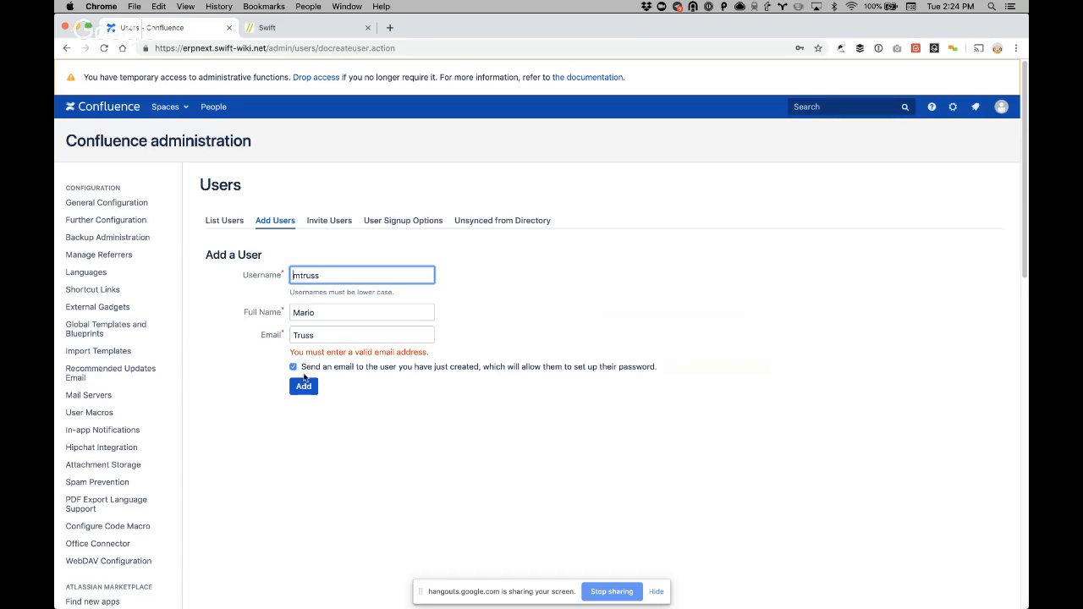
left_click(317, 335)
double_click(317, 335)
left_click(327, 313)
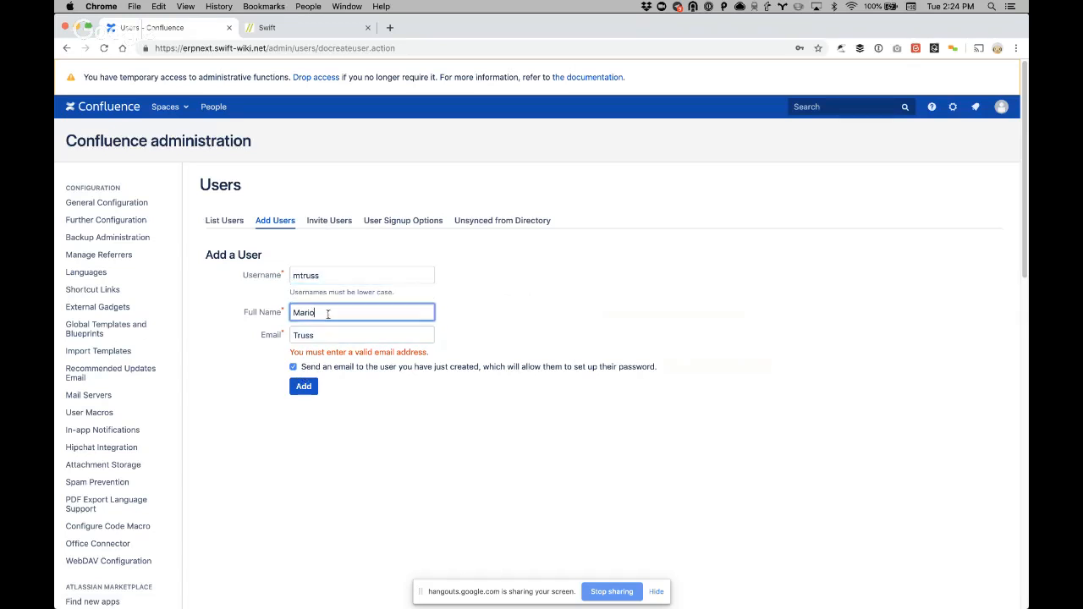
key("Tab")
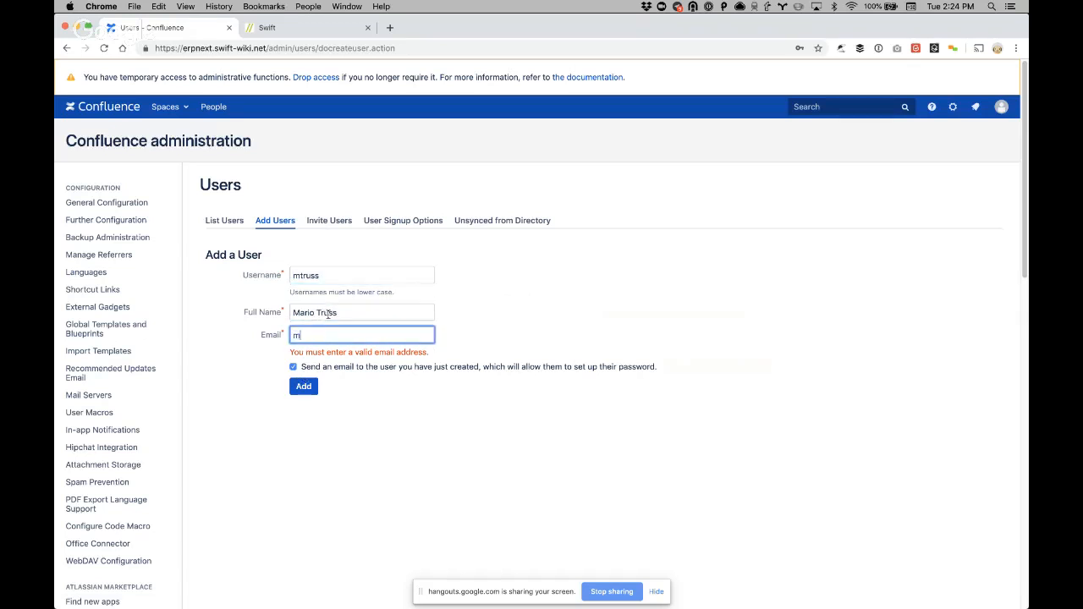
left_click(310, 389)
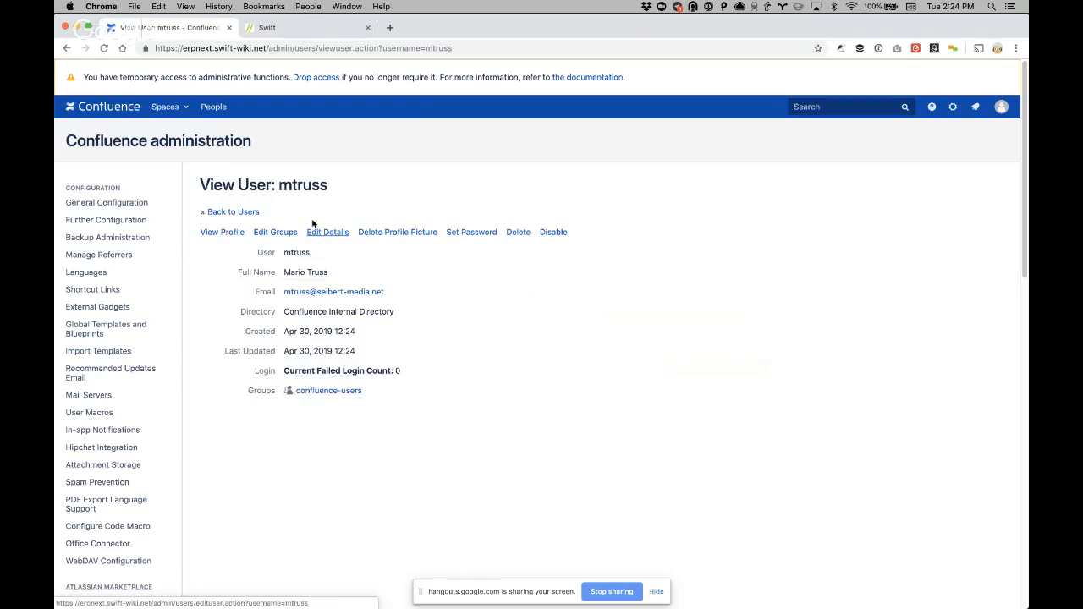
Add the new user to the confluence-administrators group, save, and return to All updates
left_click(275, 233)
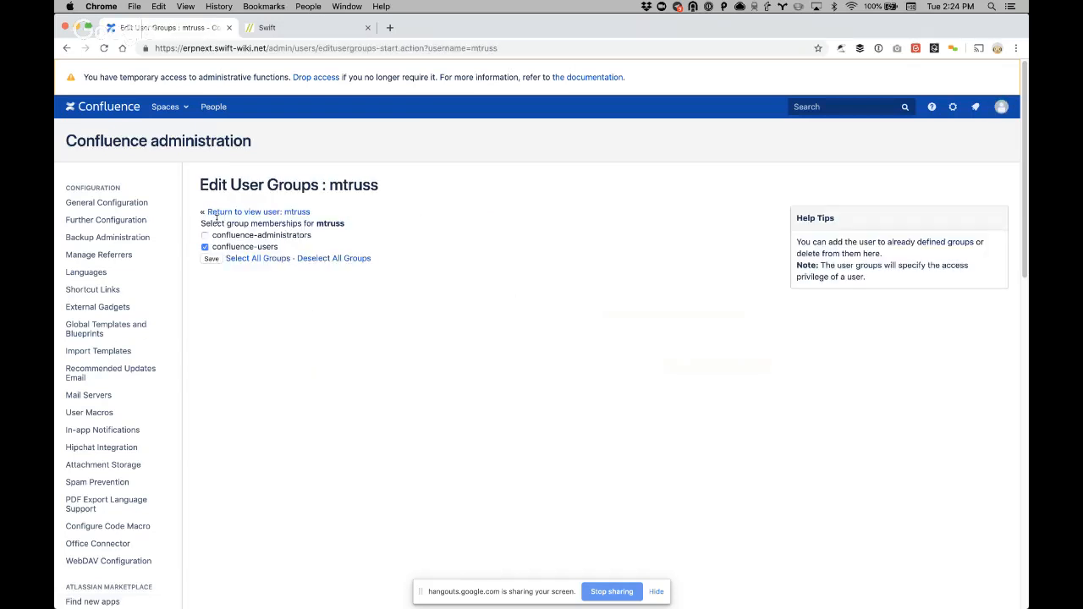
left_click(210, 259)
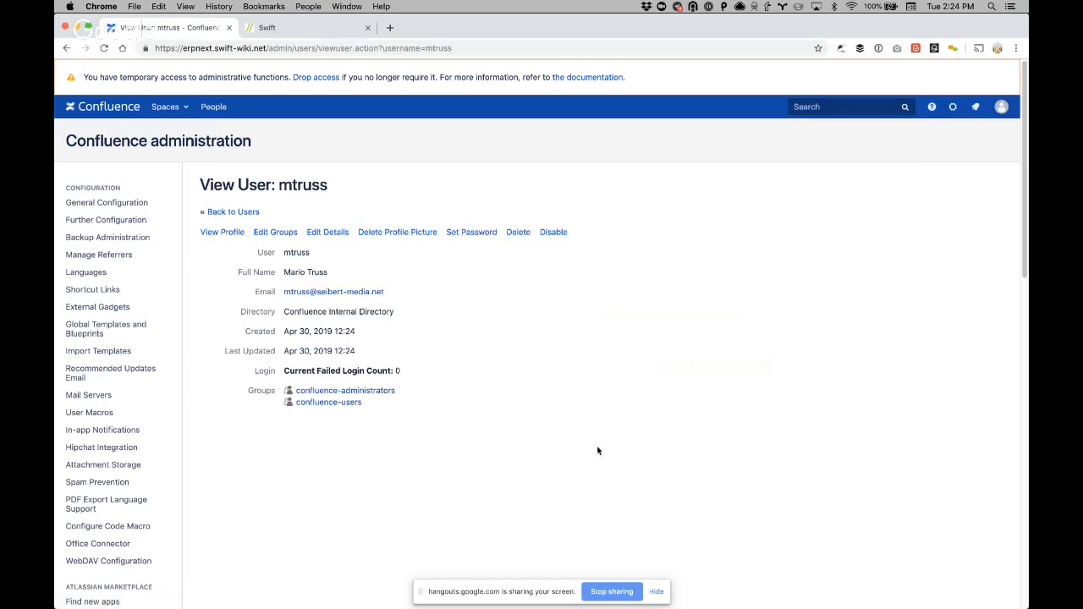
left_click(654, 594)
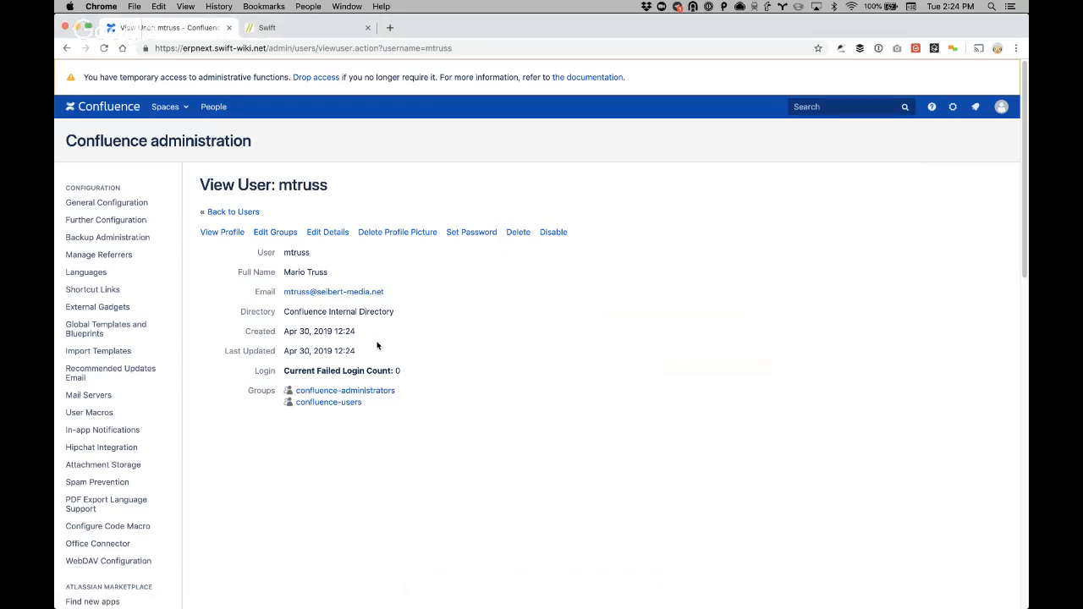
left_click(108, 110)
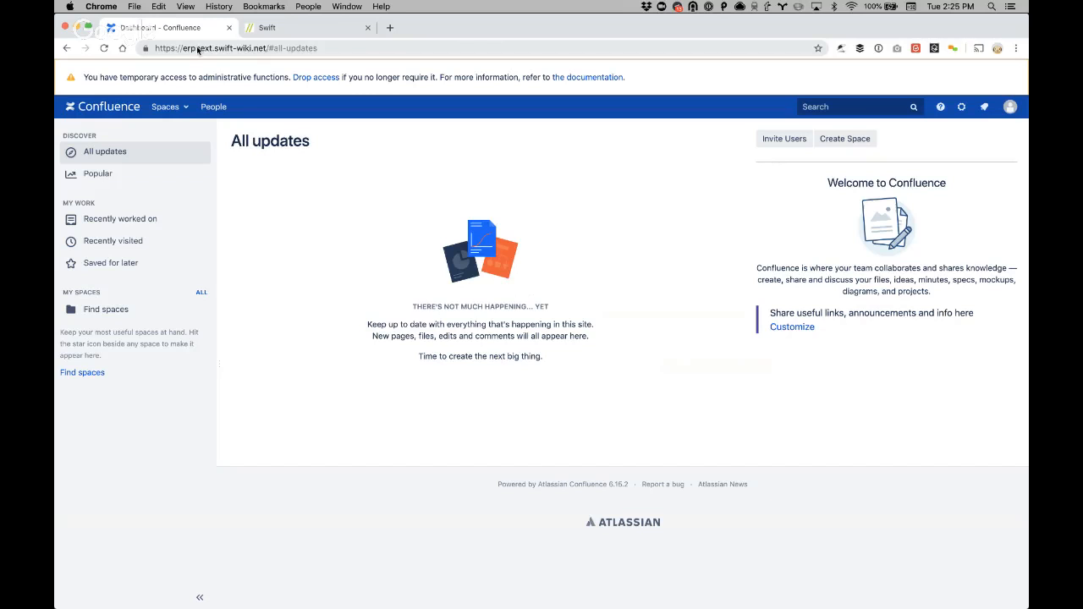
Reset the invitation link on the Invite Users page and copy the new link address
left_click(769, 139)
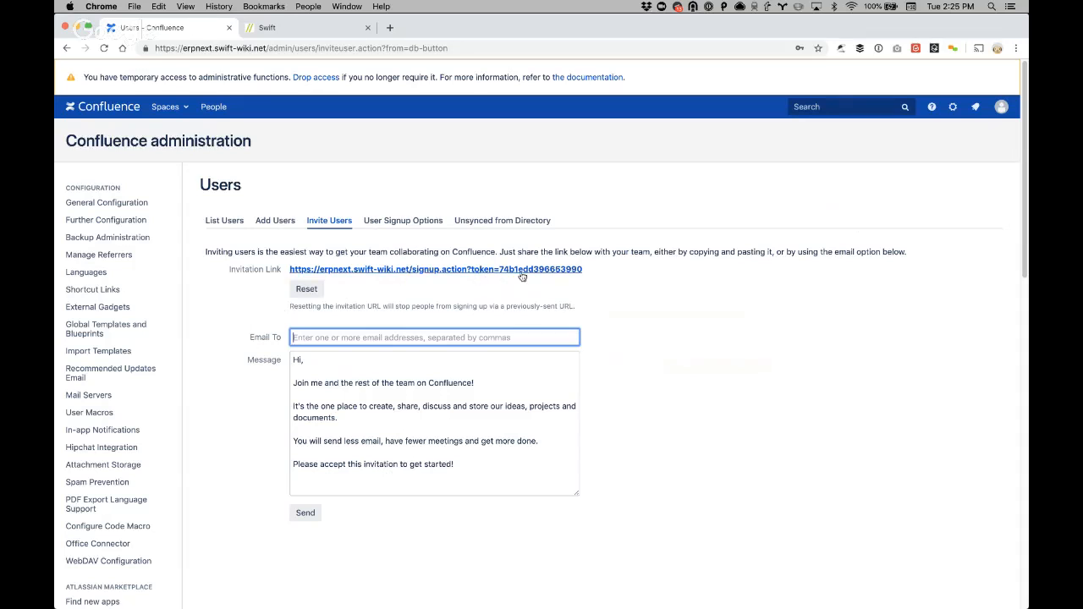
left_click(310, 290)
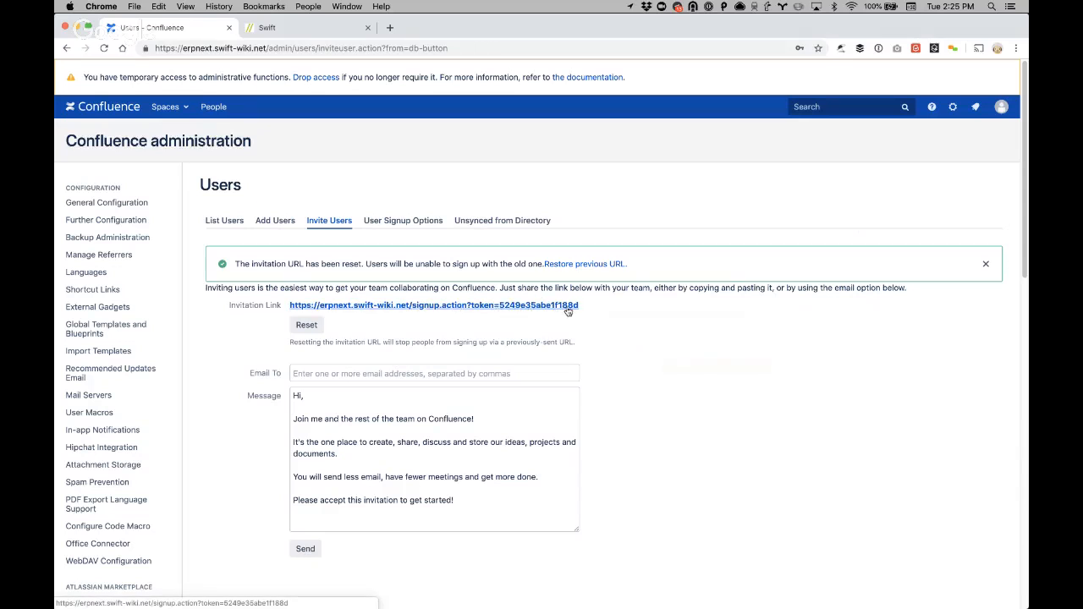
right_click(406, 309)
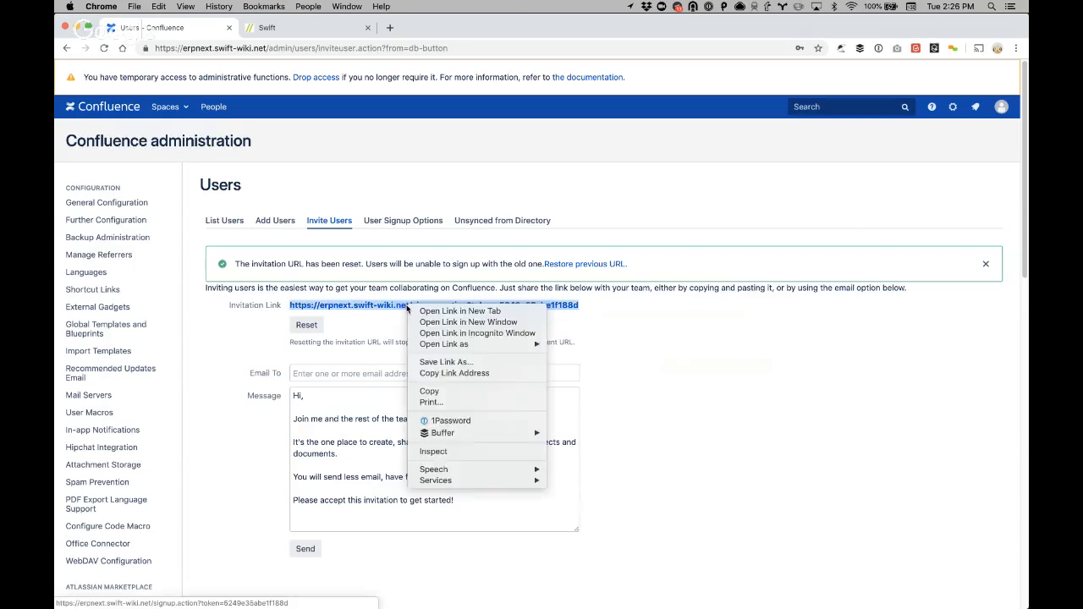
left_click(431, 373)
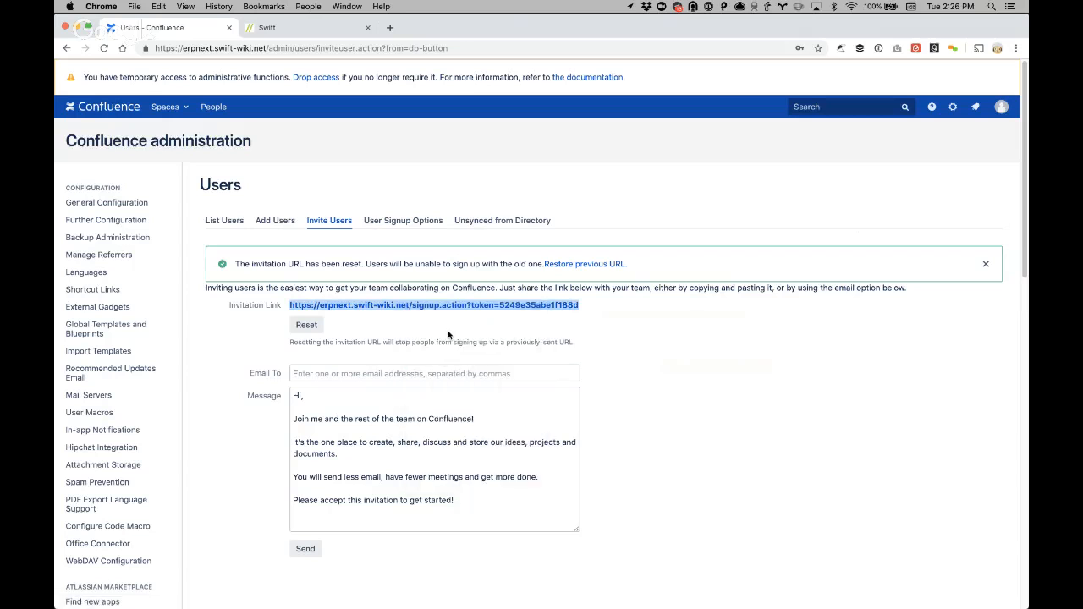